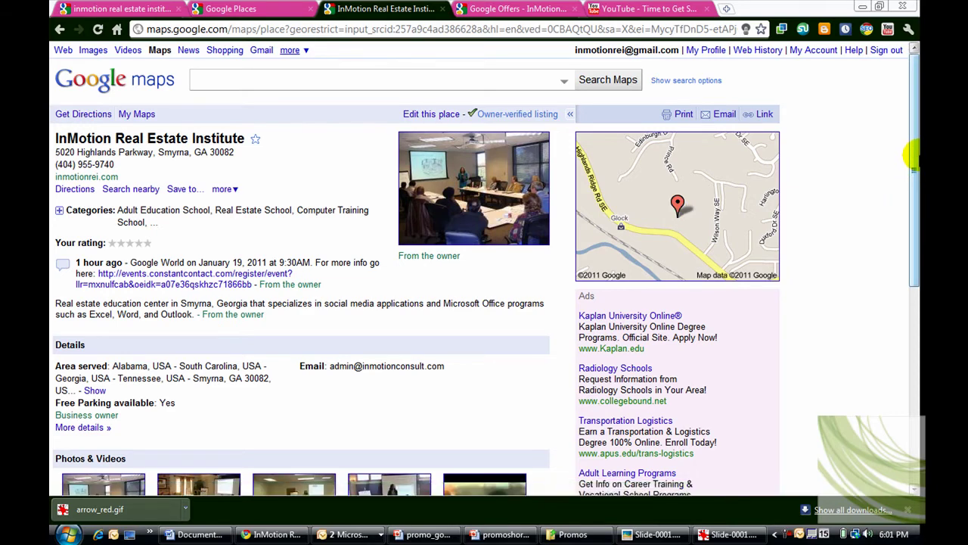
Browse all photos and videos of the InMotion Real Estate Institute listing, and return to the listing overview
{"action": "left_click_drag", "start_coordinate": [914, 155], "coordinate": [875, 303]}
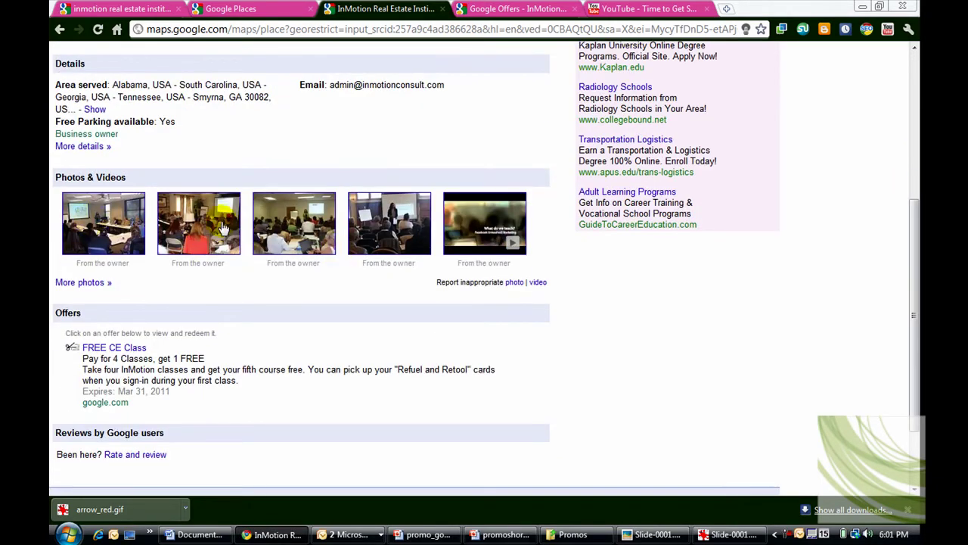
{"action": "left_click", "coordinate": [78, 282]}
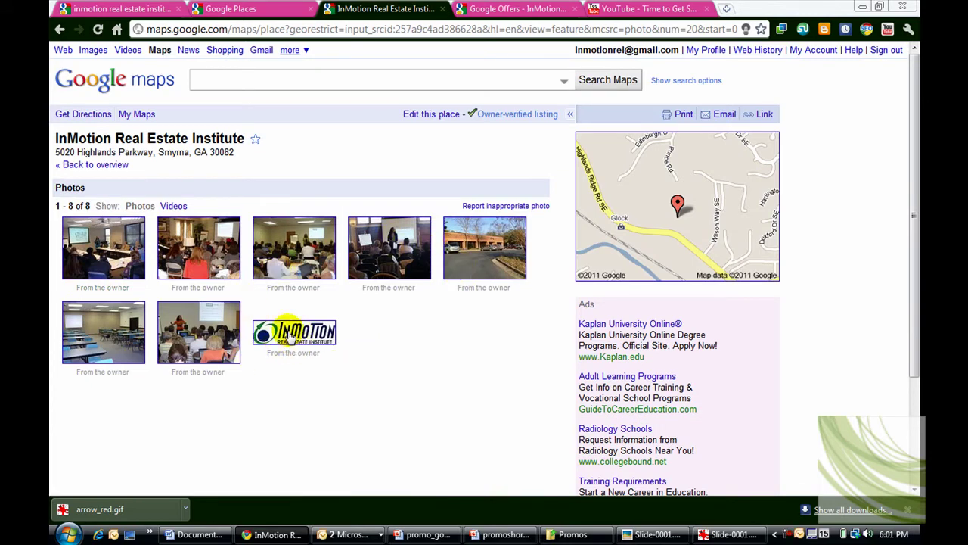
{"action": "left_click", "coordinate": [174, 207]}
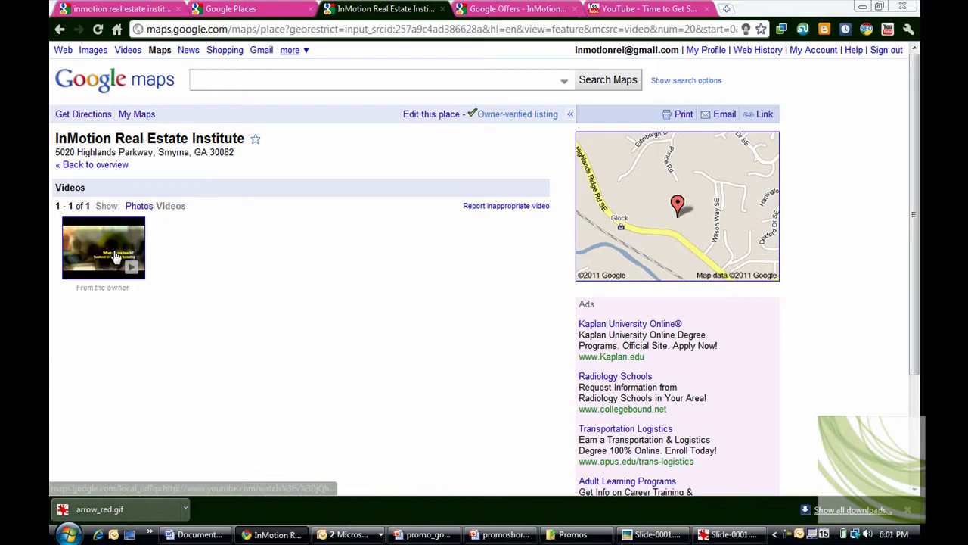
{"action": "left_click", "coordinate": [111, 166]}
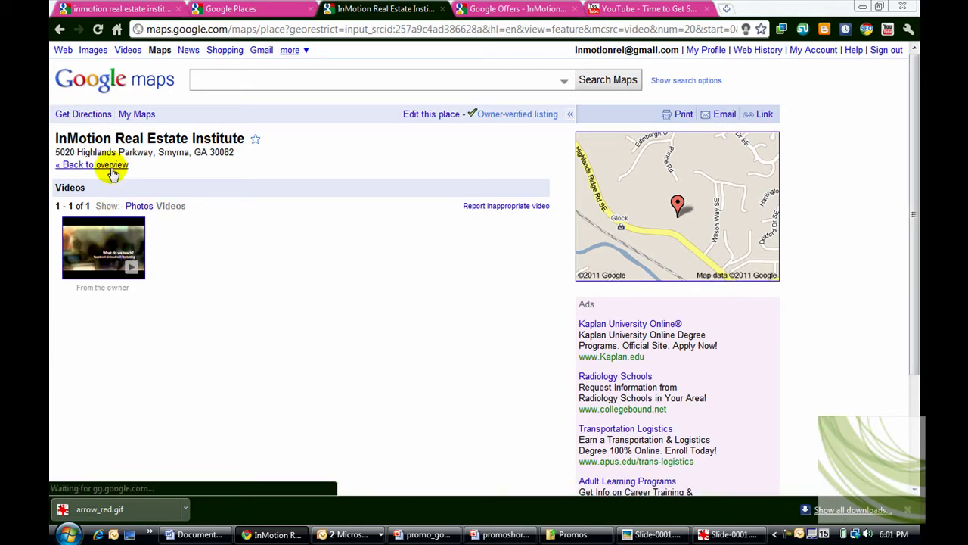
Open the FREE CE Class offer in the listing's Offers section to view its coupon
{"action": "scroll", "coordinate": [911, 250], "scroll_direction": "down", "scroll_amount": 1}
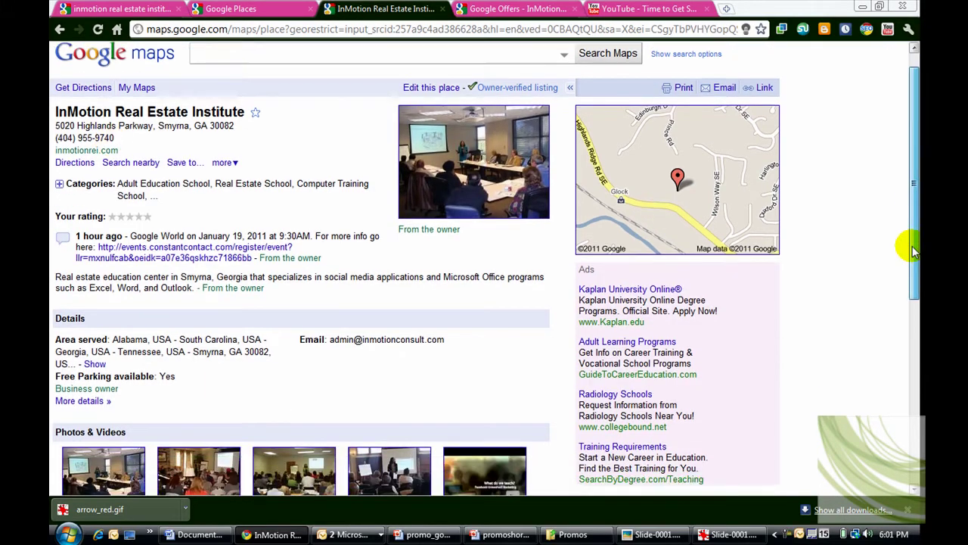
{"action": "left_click_drag", "start_coordinate": [912, 249], "coordinate": [865, 395]}
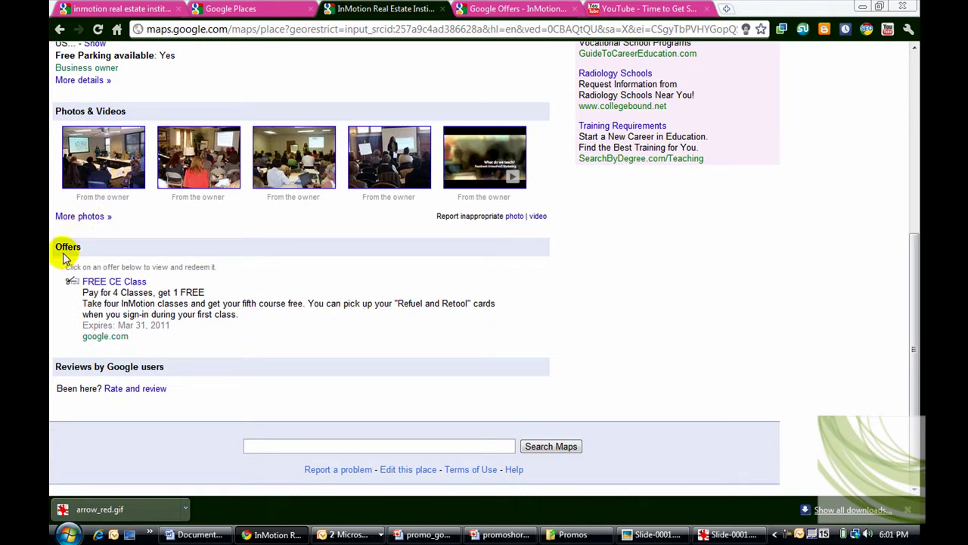
{"action": "left_click", "coordinate": [124, 288]}
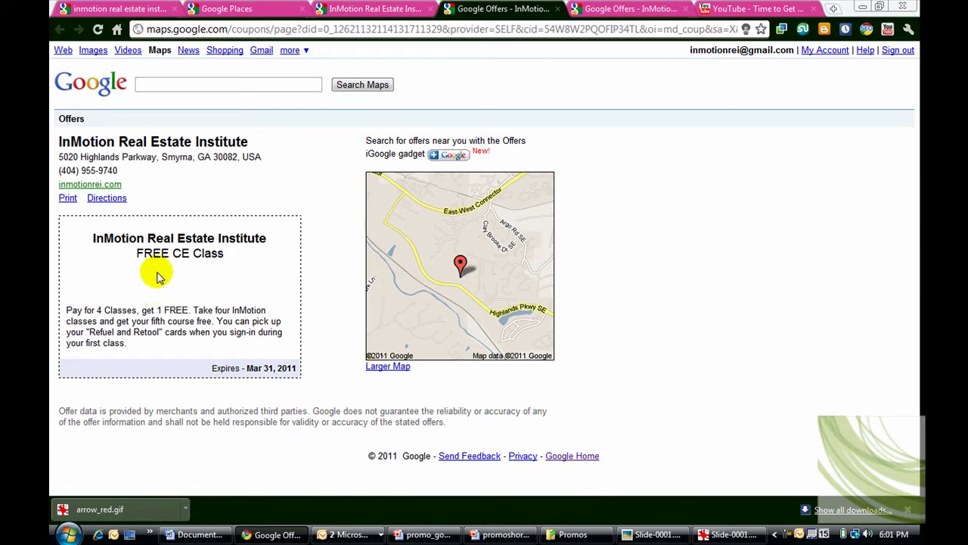
Sign out of the current Google account and open the sign-in page
{"action": "left_click", "coordinate": [894, 51]}
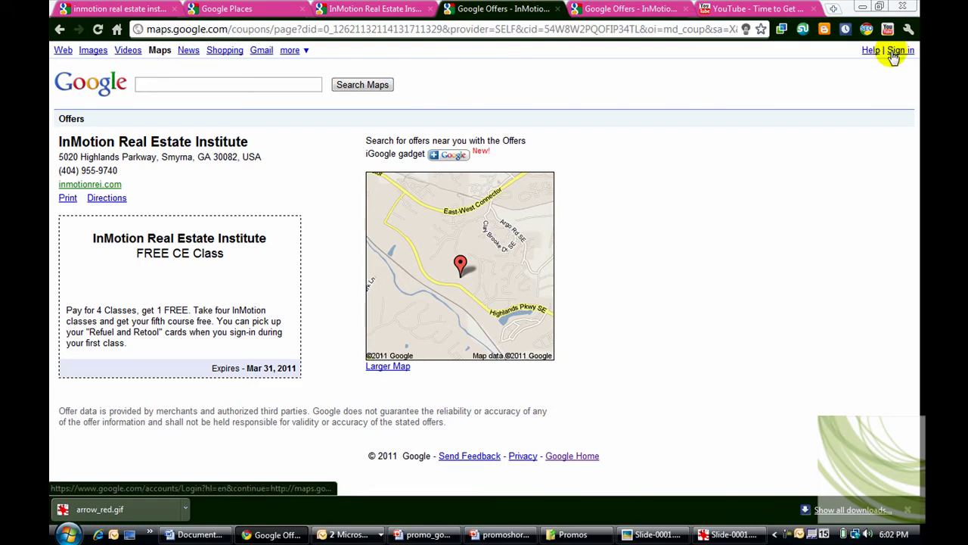
{"action": "left_click", "coordinate": [897, 51]}
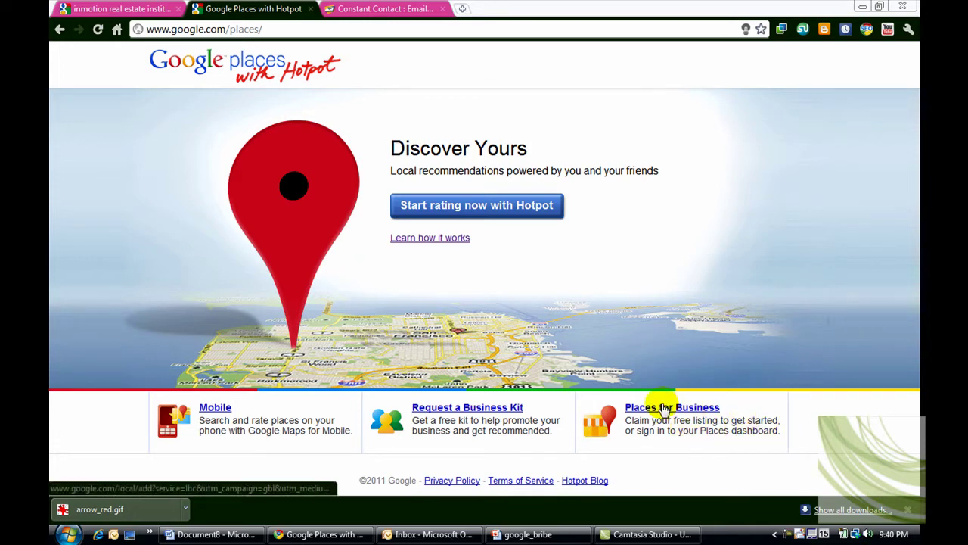
Start a new listing through Places for Business and look up the business by its main phone number
{"action": "left_click", "coordinate": [664, 408]}
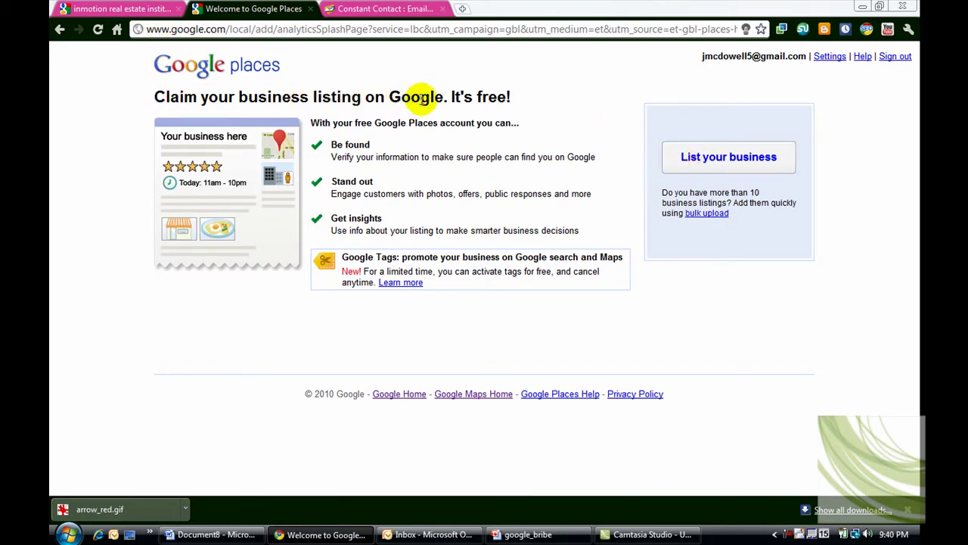
{"action": "left_click", "coordinate": [720, 160]}
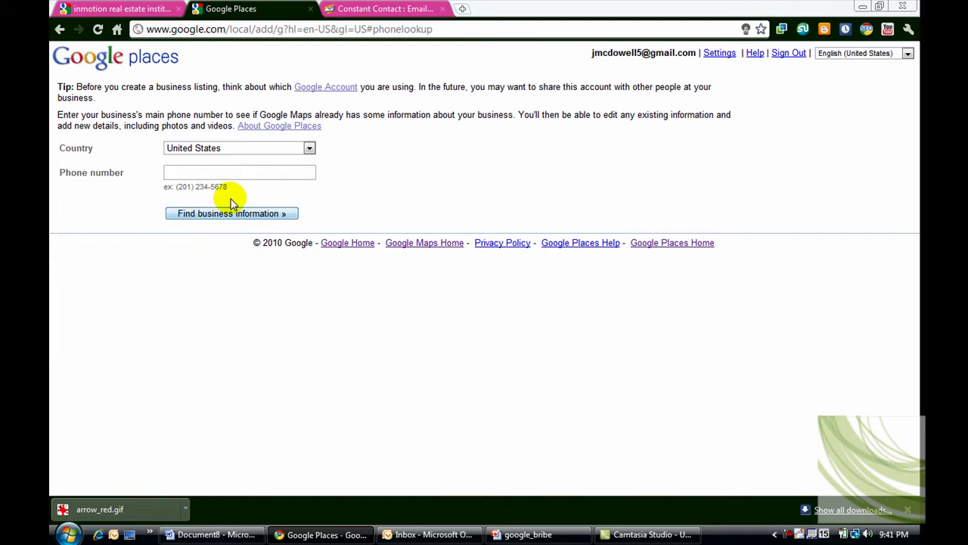
{"action": "left_click", "coordinate": [232, 168]}
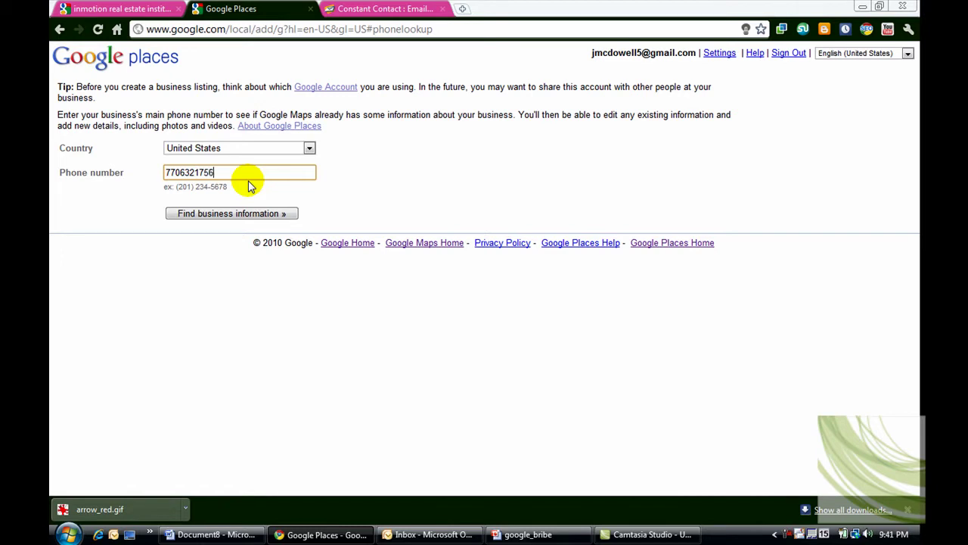
{"action": "left_click", "coordinate": [239, 214]}
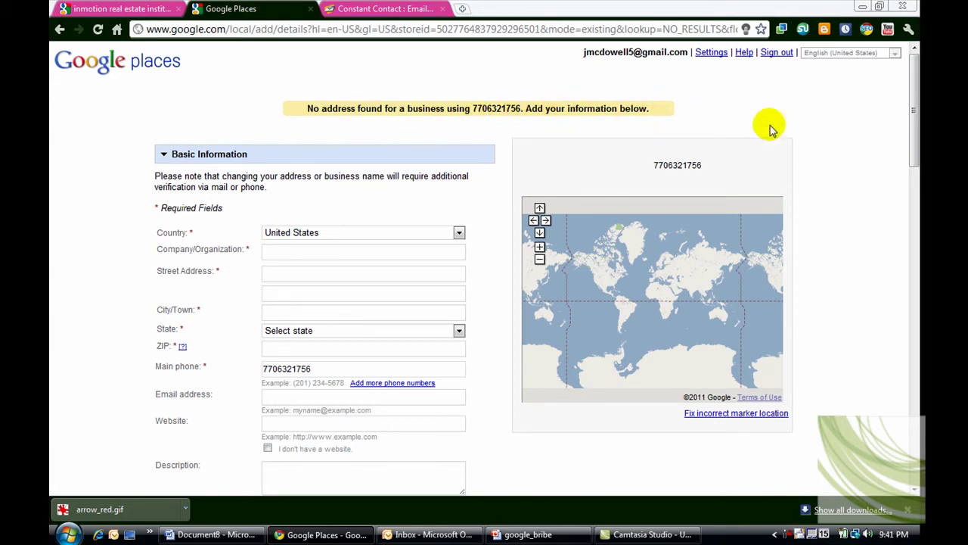
Review the Basic Information form, including the email address, website and description fields
{"action": "left_click_drag", "start_coordinate": [915, 125], "coordinate": [913, 147]}
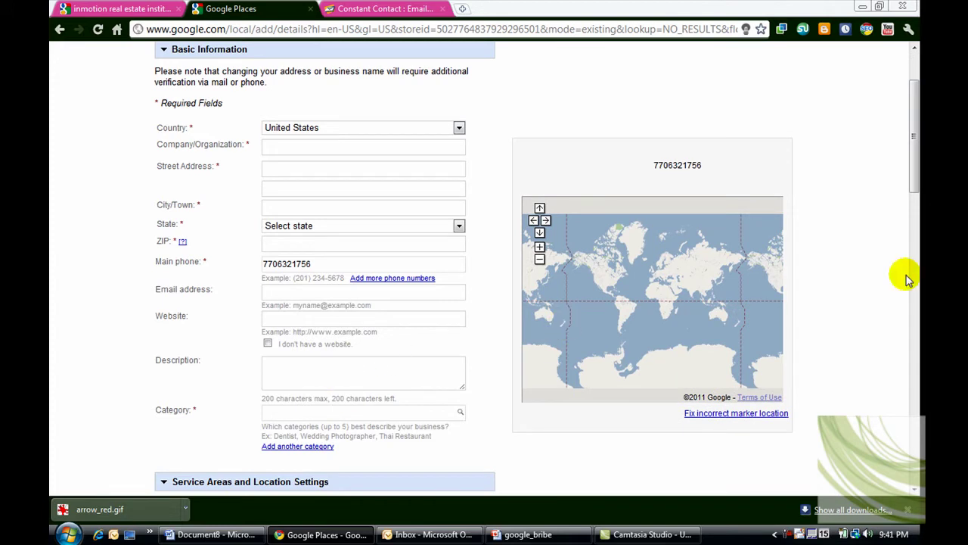
{"action": "left_click_drag", "start_coordinate": [915, 185], "coordinate": [916, 206]}
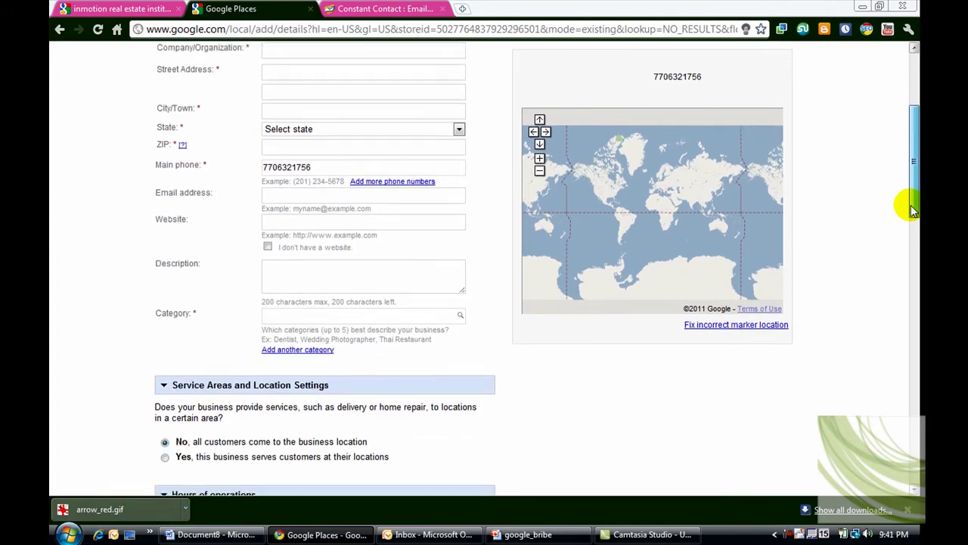
{"action": "left_click", "coordinate": [267, 195]}
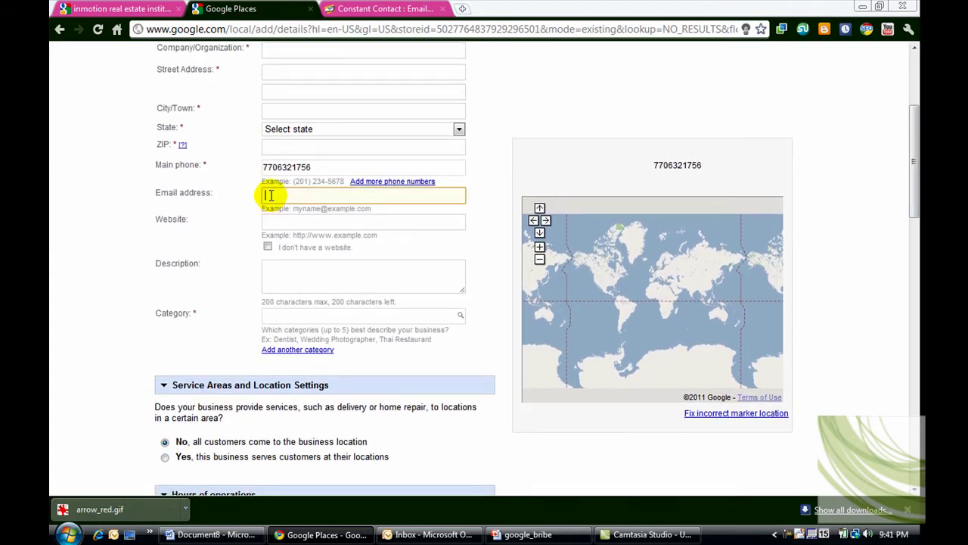
{"action": "left_click", "coordinate": [274, 222]}
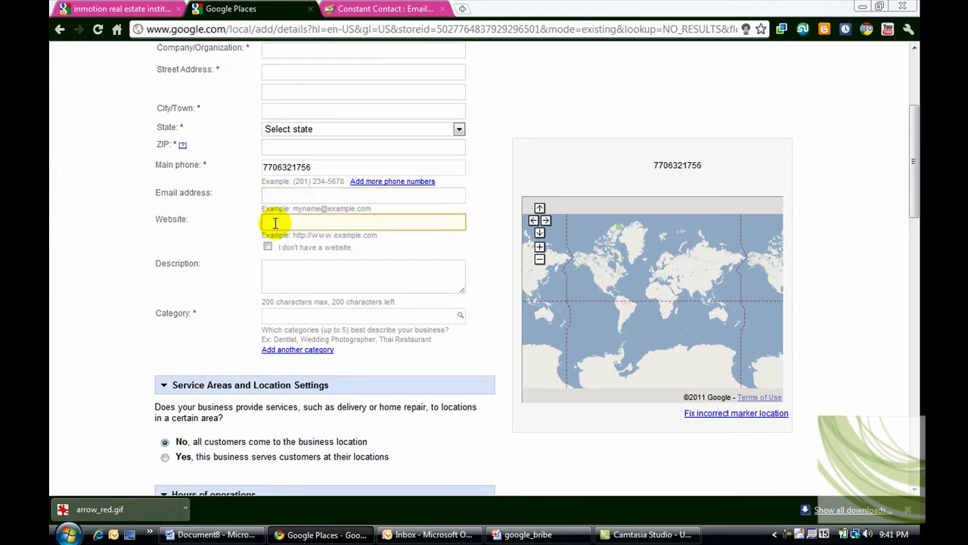
{"action": "left_click", "coordinate": [271, 272]}
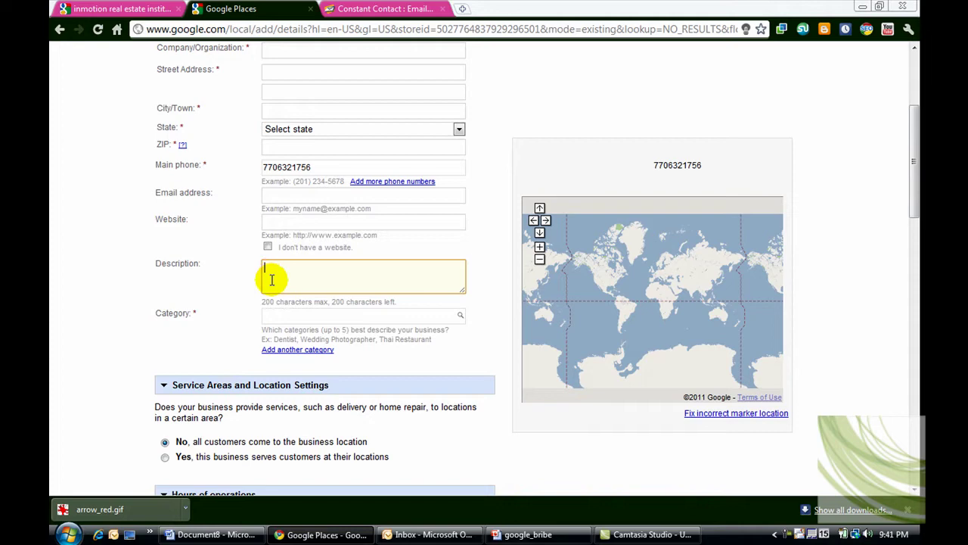
Switch to the google_bribe presentation in PowerPoint and view the "Describe What You Do" slide full screen, and exit the slide show
{"action": "left_click", "coordinate": [527, 535]}
{"action": "left_click", "coordinate": [124, 164]}
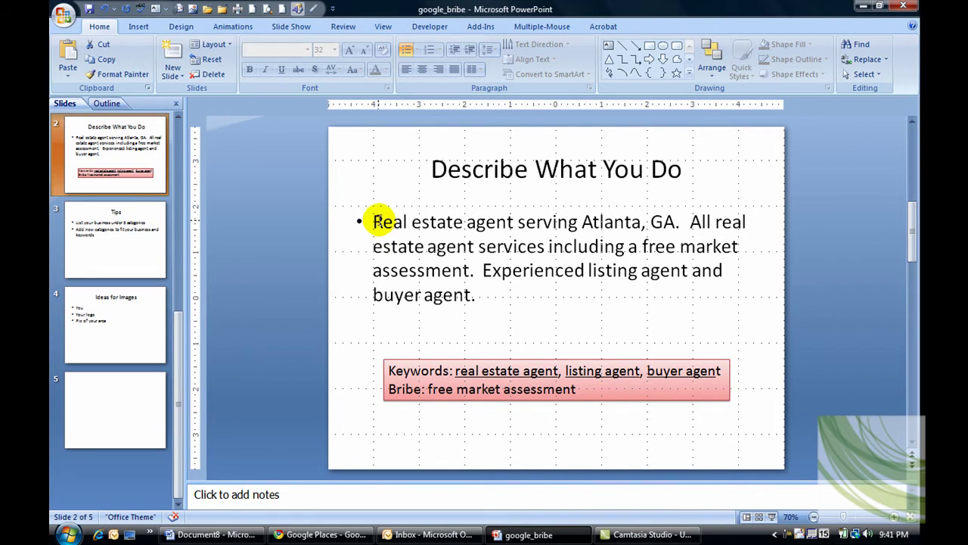
{"action": "key", "text": "shift+F5"}
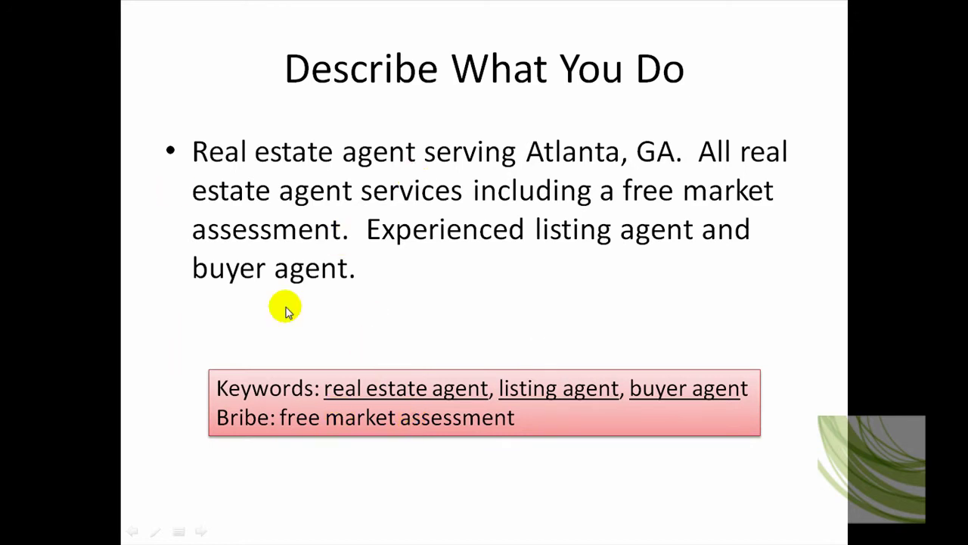
{"action": "key", "text": "Escape"}
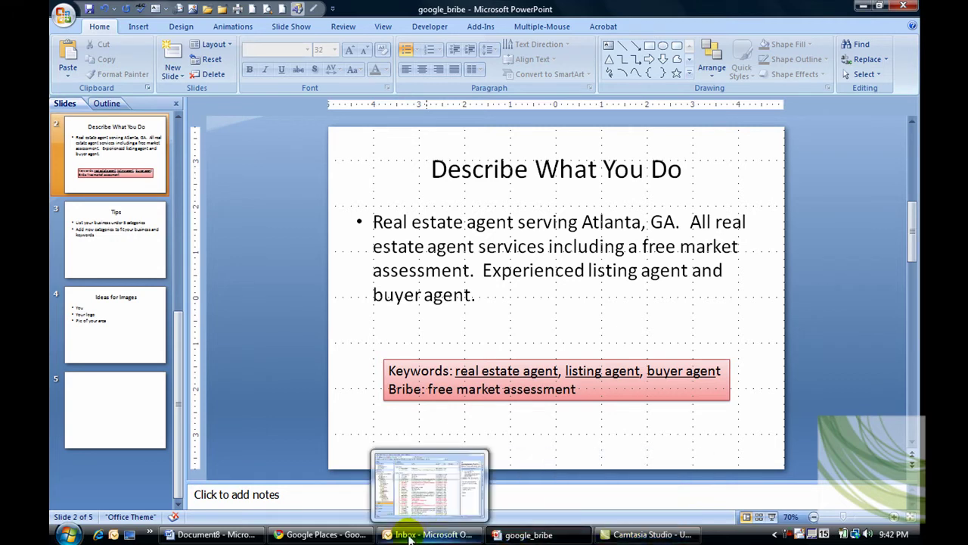
Return to the Google Places form in the browser and add an additional category, Real Estate Consultant
{"action": "left_click", "coordinate": [325, 534]}
{"action": "left_click", "coordinate": [281, 263]}
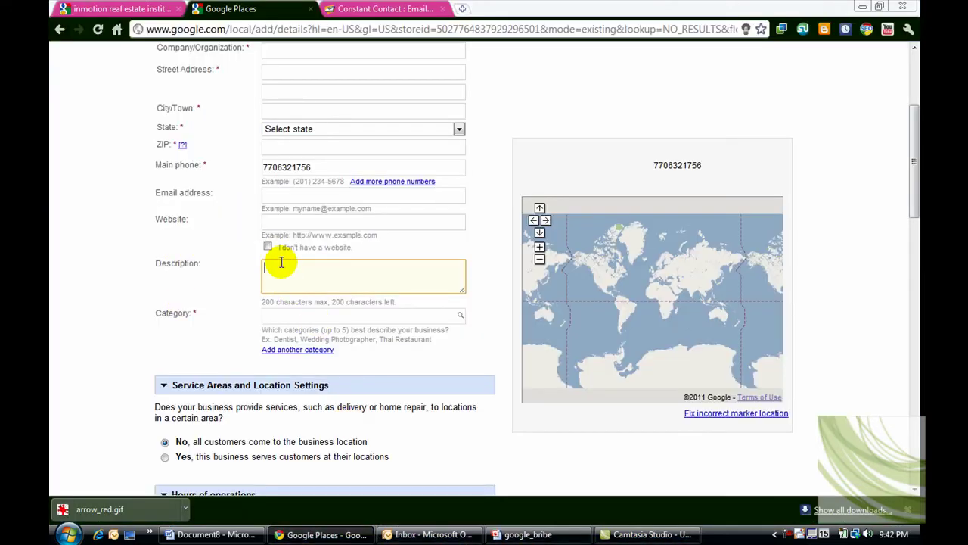
{"action": "left_click", "coordinate": [321, 349]}
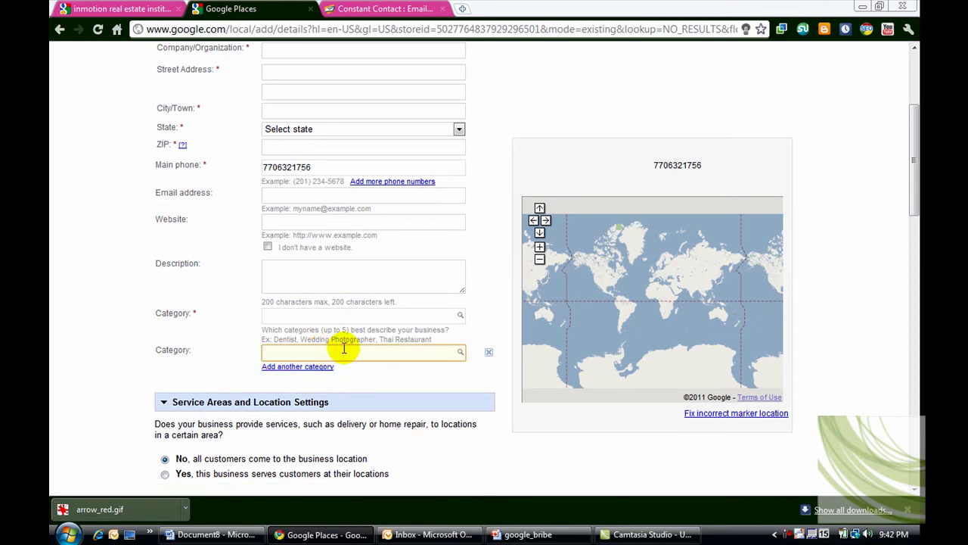
{"action": "type", "text": "rea"}
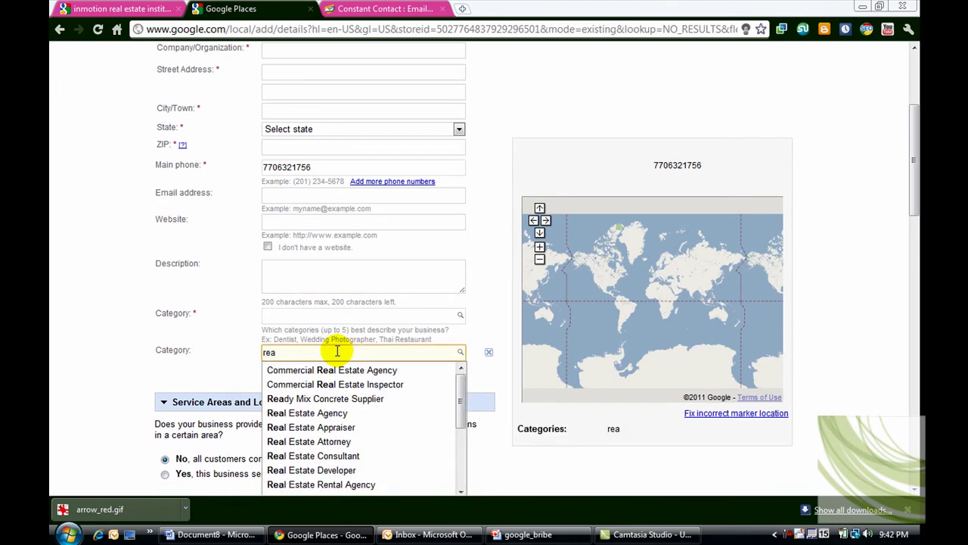
{"action": "type", "text": "l est"}
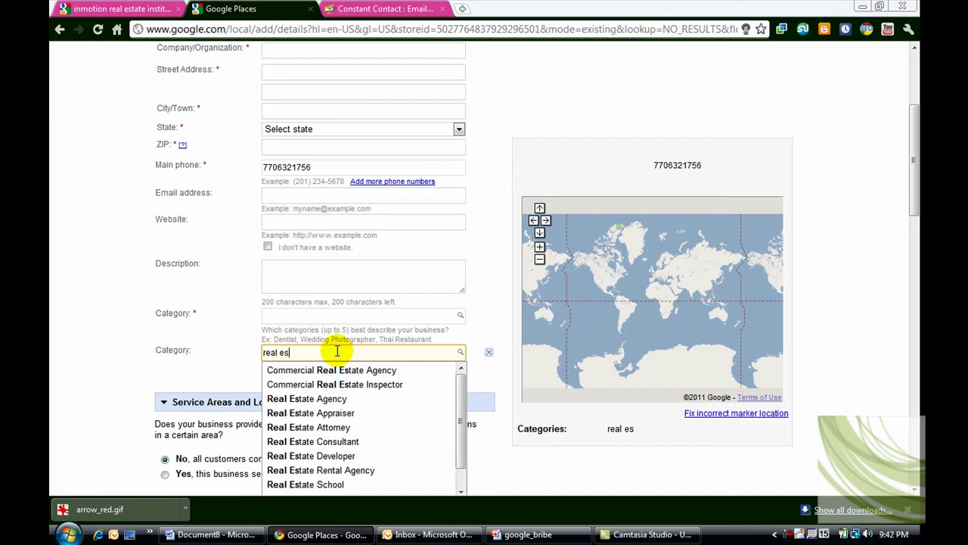
{"action": "left_click", "coordinate": [342, 442]}
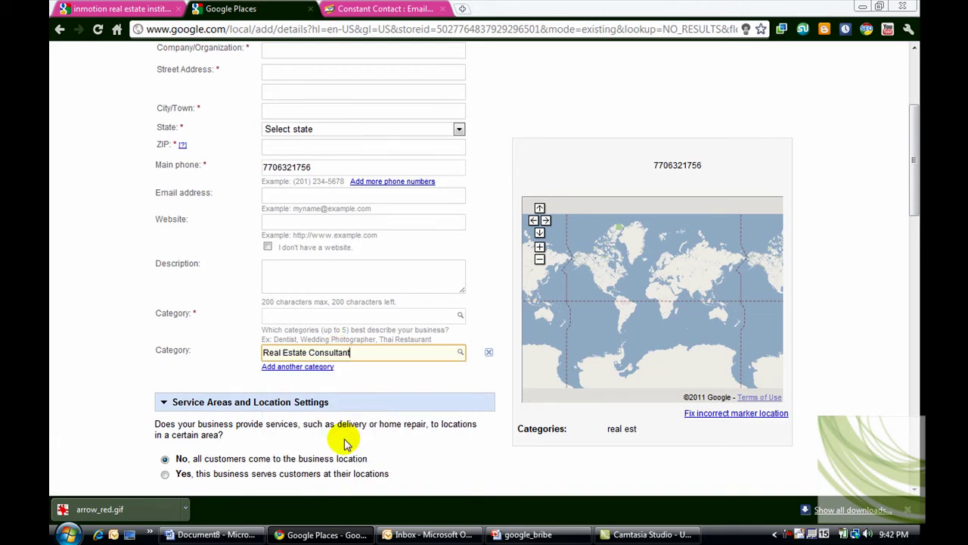
Add the custom category "real estate agent in smyrna, ga" and one more blank category field
{"action": "left_click", "coordinate": [281, 367]}
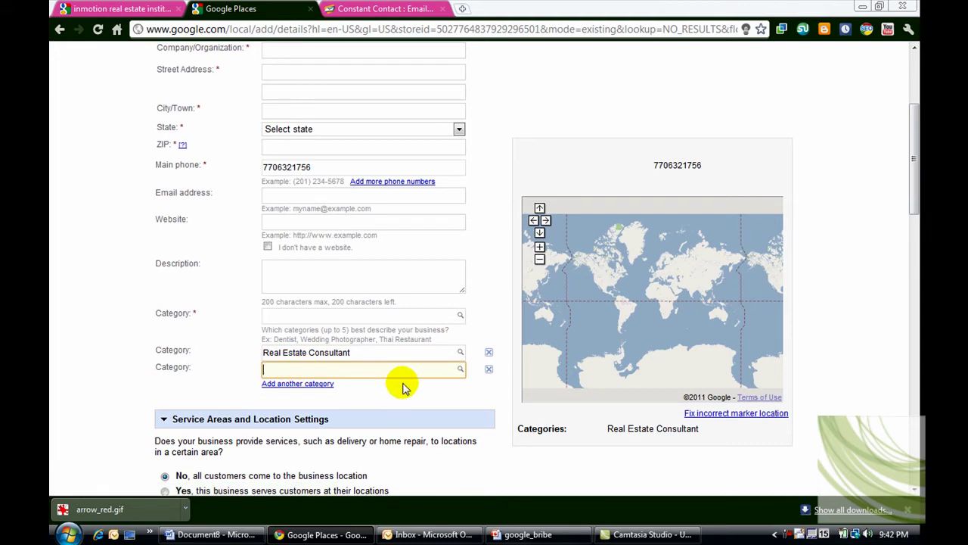
{"action": "type", "text": "real"}
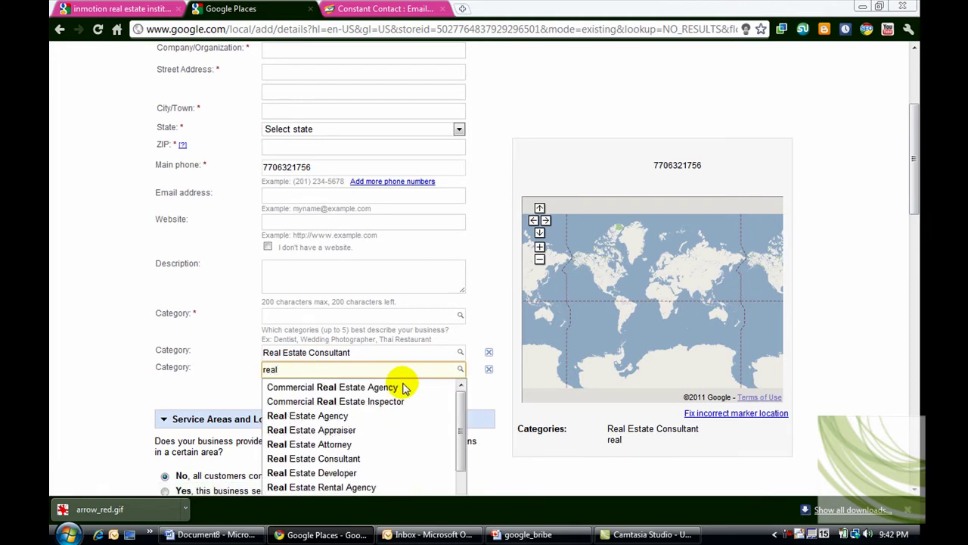
{"action": "type", "text": " est"}
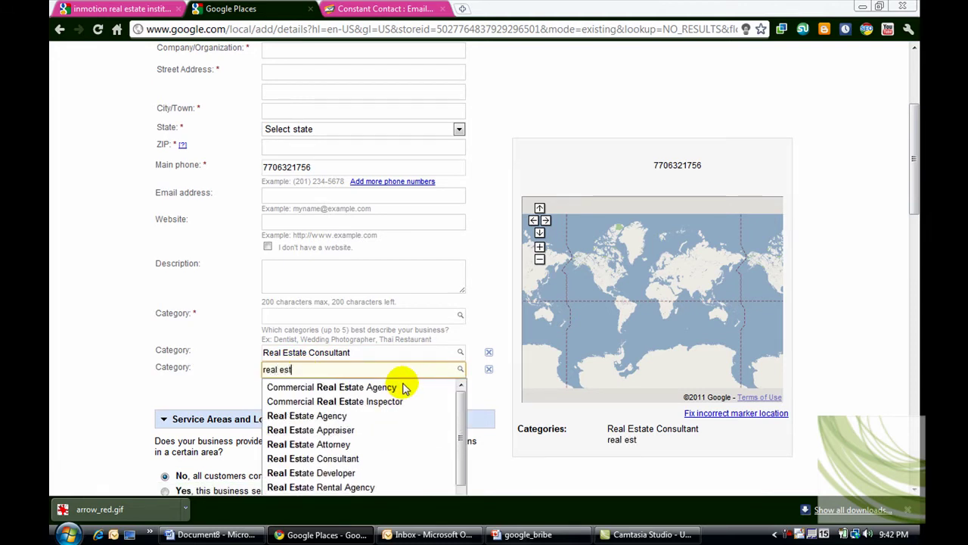
{"action": "type", "text": "ate"}
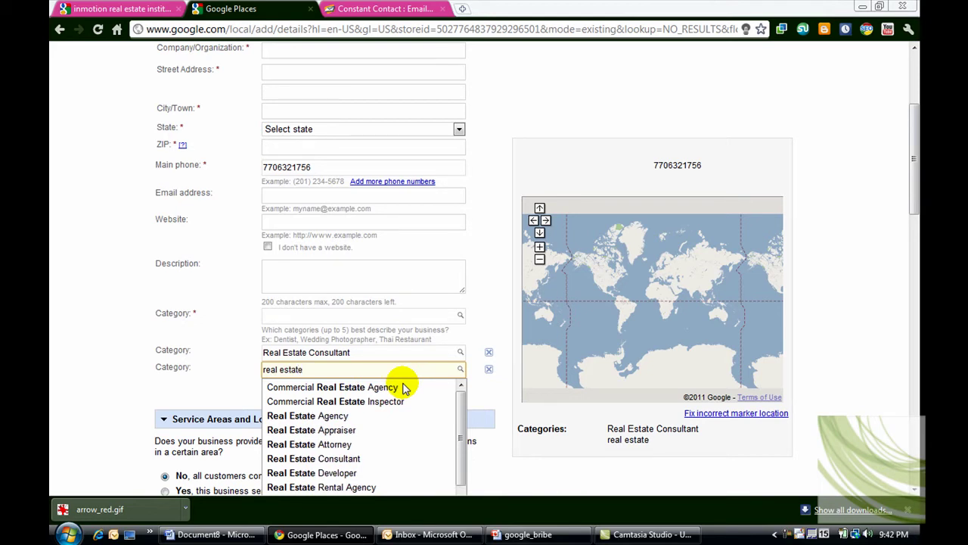
{"action": "type", "text": " agent in smyrna, ga"}
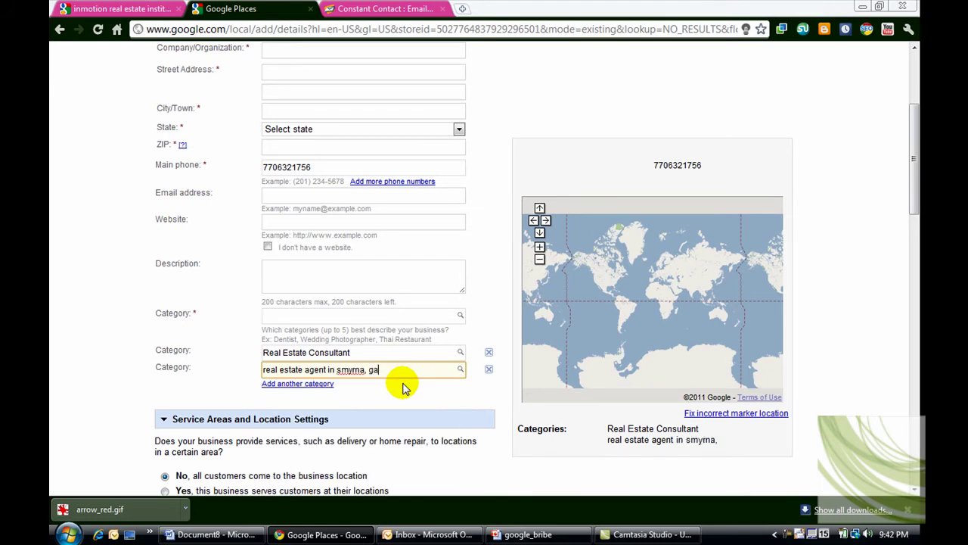
{"action": "left_click", "coordinate": [294, 383]}
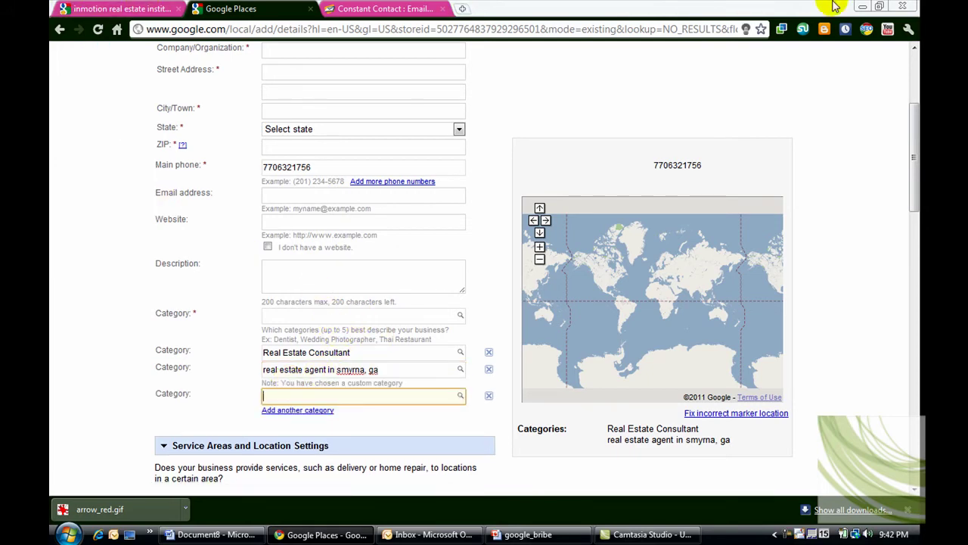
Specify under Service Areas and Location Settings that the business serves customers at their locations, and view the service area options
{"action": "left_click_drag", "start_coordinate": [912, 134], "coordinate": [912, 192]}
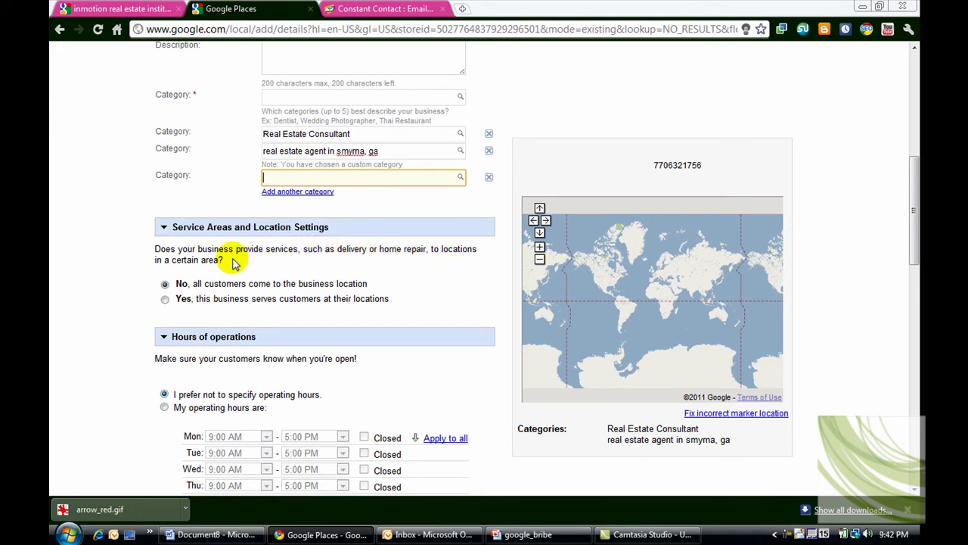
{"action": "left_click", "coordinate": [164, 299]}
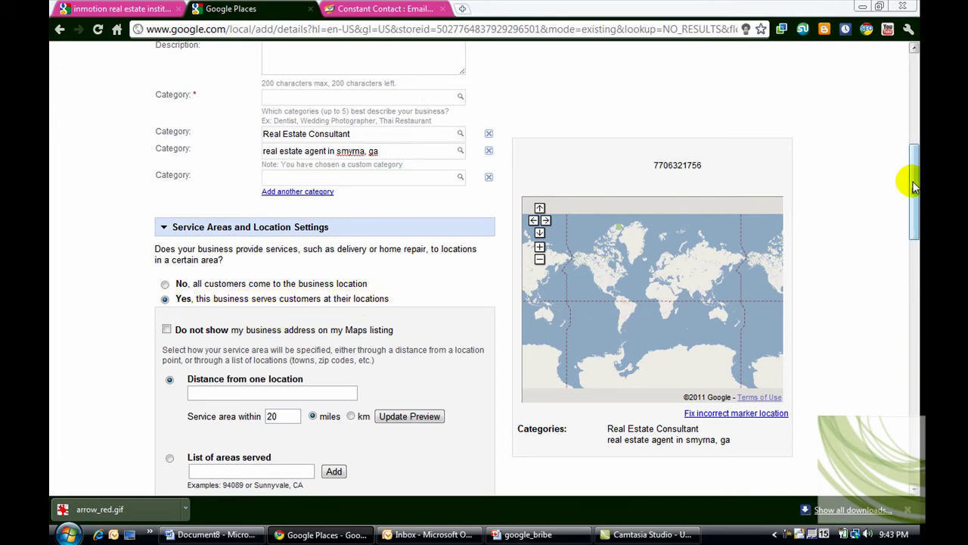
{"action": "left_click_drag", "start_coordinate": [912, 181], "coordinate": [913, 227]}
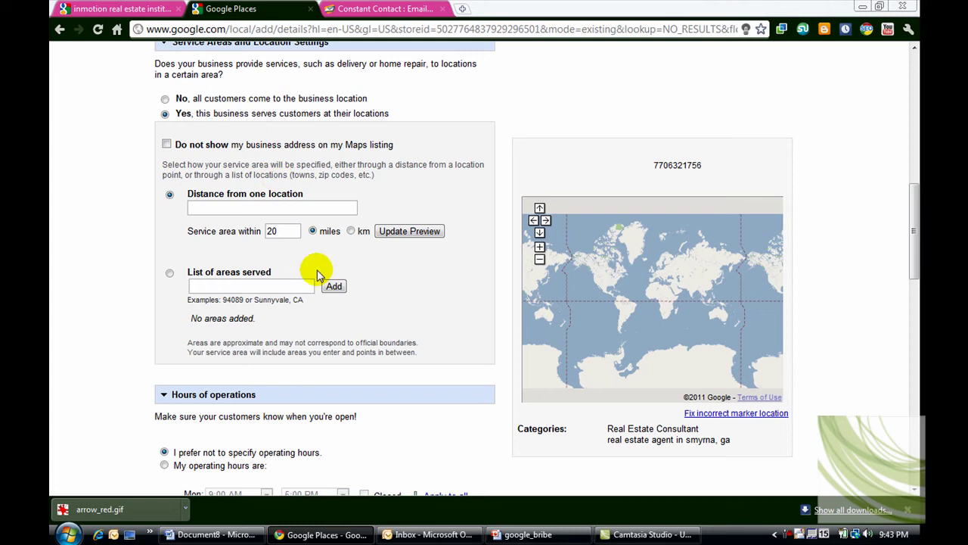
Define the service area by a list of areas served and add ZIP code 30080
{"action": "left_click", "coordinate": [169, 273]}
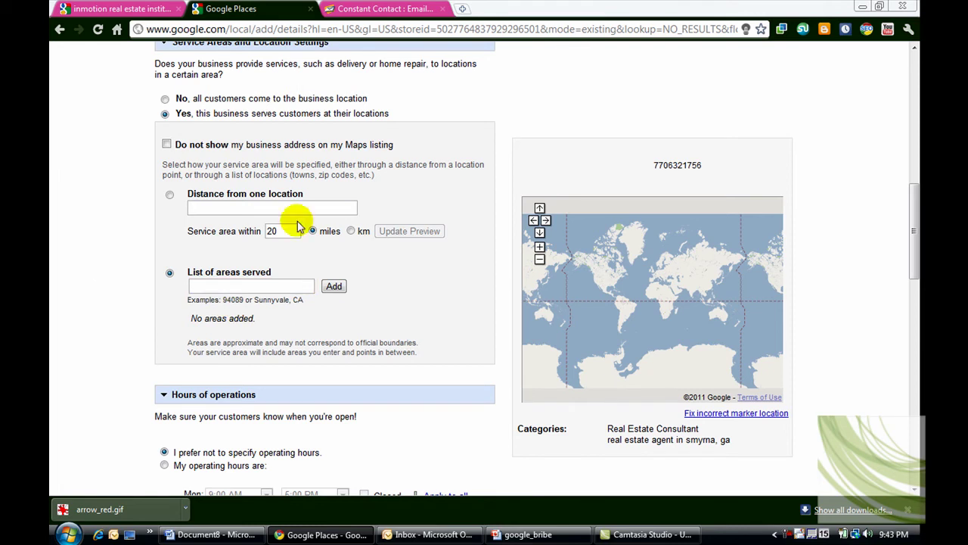
{"action": "left_click", "coordinate": [239, 287]}
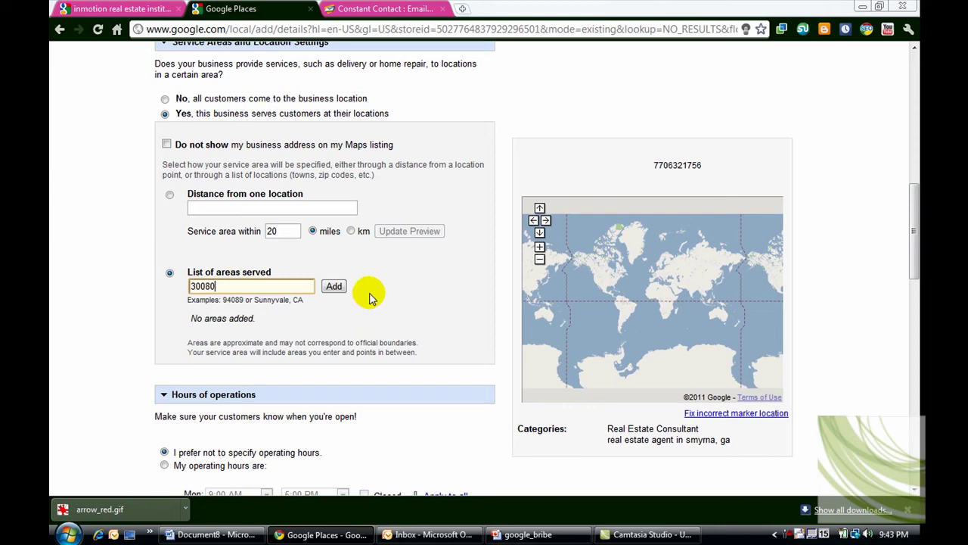
{"action": "left_click", "coordinate": [335, 288]}
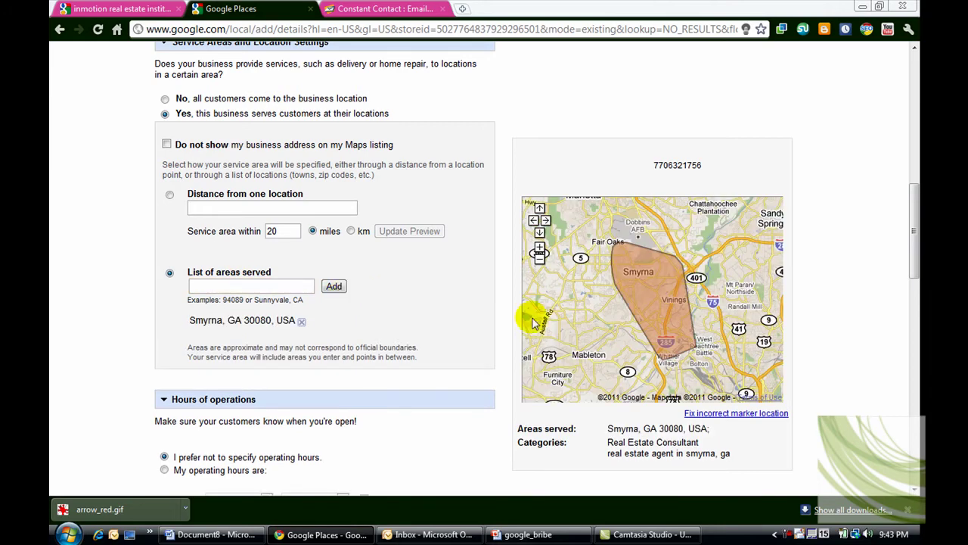
Choose to specify the business's operating hours under Hours of operations, keeping the default daily times
{"action": "left_click_drag", "start_coordinate": [913, 220], "coordinate": [913, 266]}
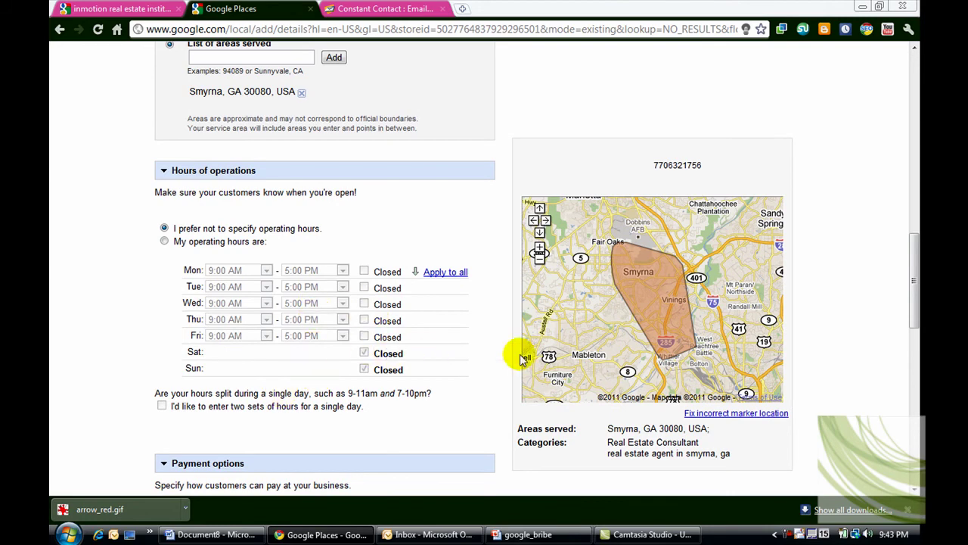
{"action": "left_click_drag", "start_coordinate": [913, 313], "coordinate": [913, 336]}
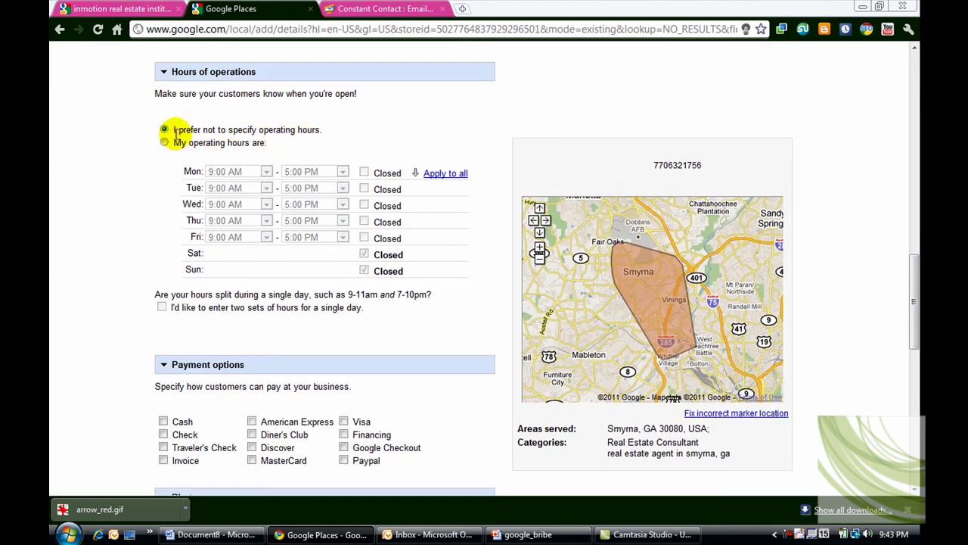
{"action": "left_click", "coordinate": [164, 143]}
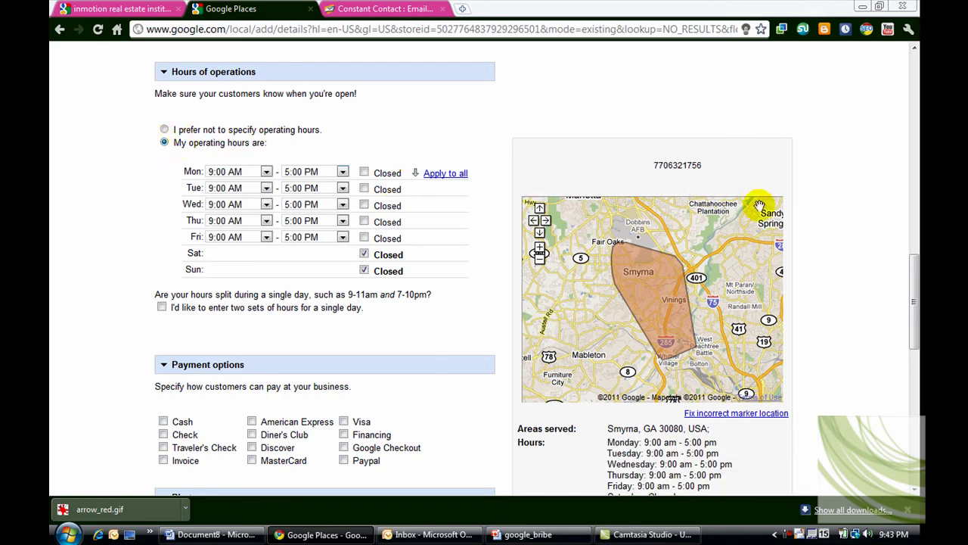
Examine the Payment options, Photos and Videos sections, including the example YouTube URL format for adding a video
{"action": "left_click_drag", "start_coordinate": [914, 288], "coordinate": [904, 350]}
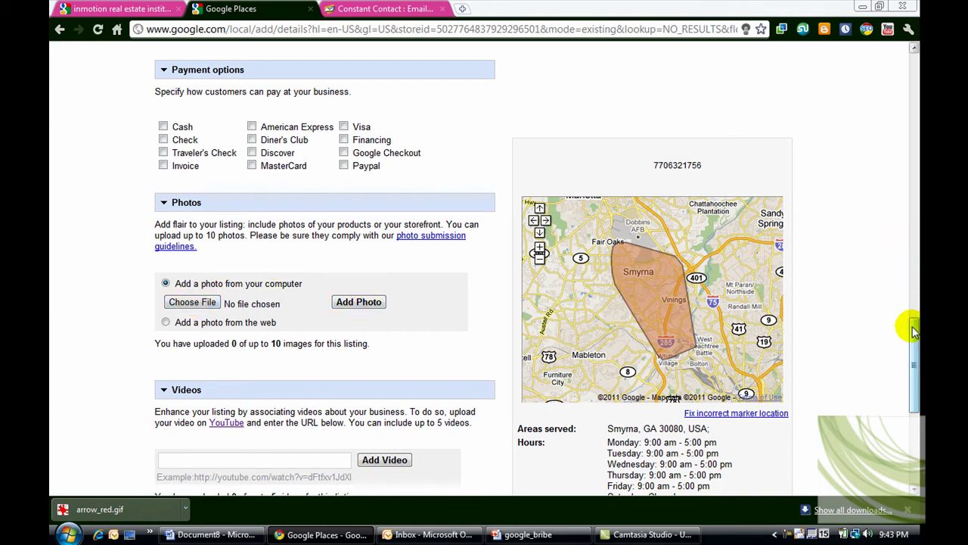
{"action": "left_click_drag", "start_coordinate": [915, 328], "coordinate": [906, 370]}
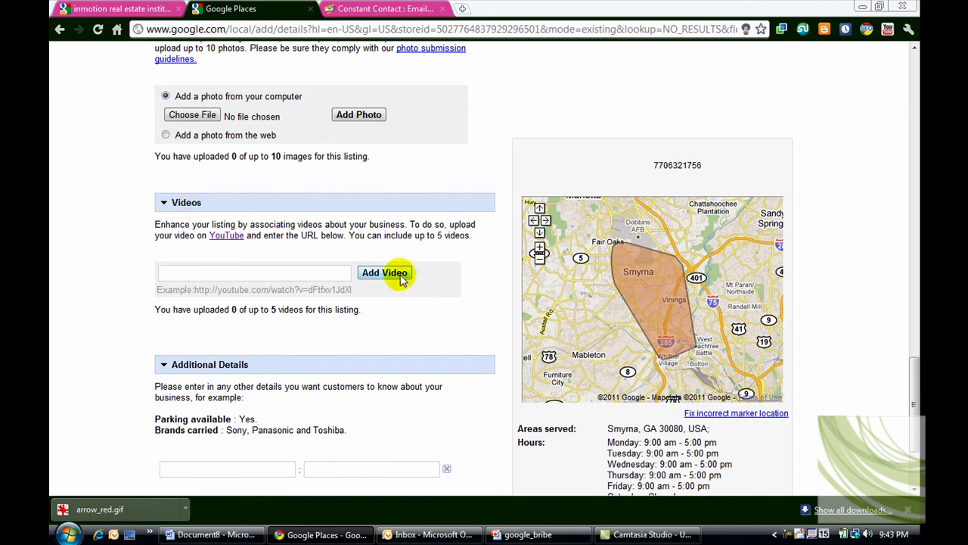
{"action": "left_click", "coordinate": [318, 269]}
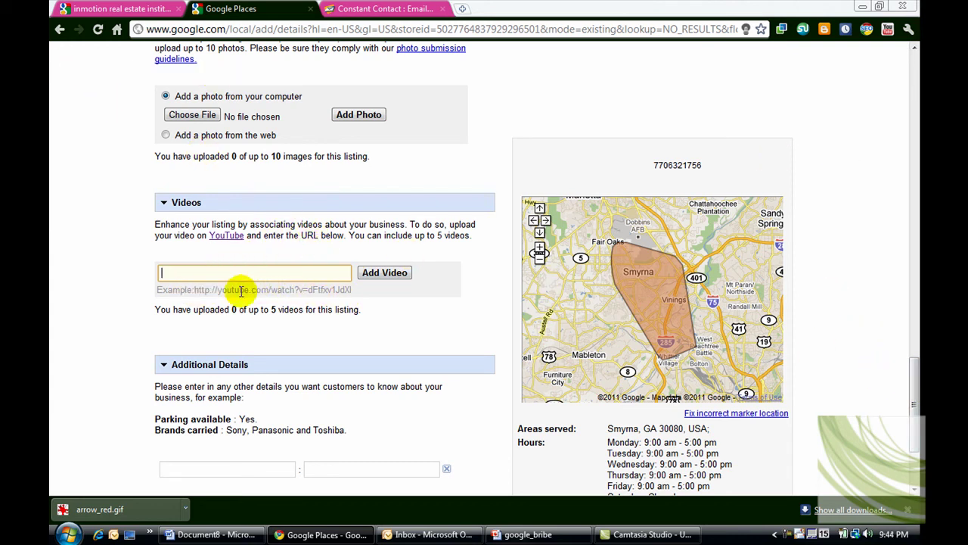
{"action": "left_click_drag", "start_coordinate": [224, 290], "coordinate": [217, 290]}
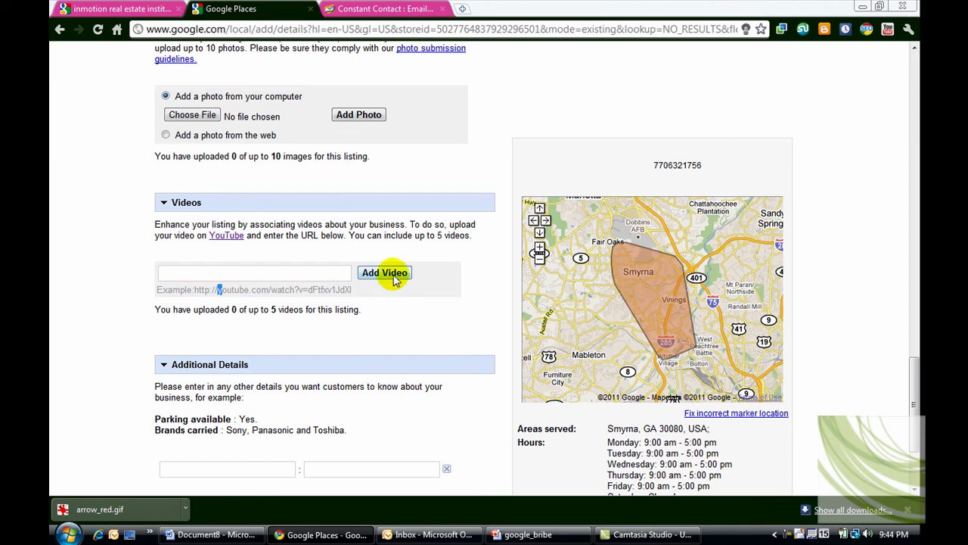
Examine the Additional Details section and review the whole listing form from Basic Information to the end
{"action": "left_click_drag", "start_coordinate": [914, 422], "coordinate": [913, 445]}
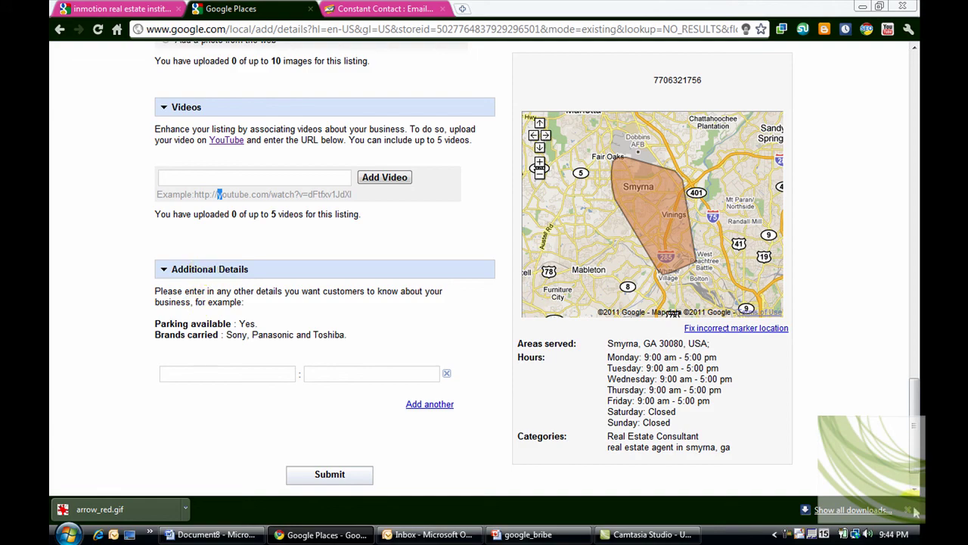
{"action": "left_click_drag", "start_coordinate": [915, 434], "coordinate": [859, 87]}
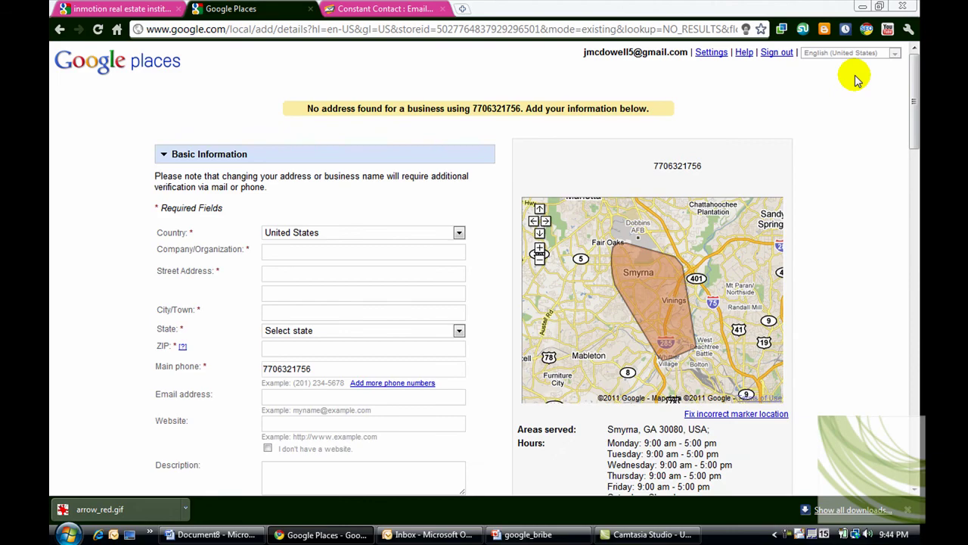
{"action": "left_click_drag", "start_coordinate": [915, 100], "coordinate": [914, 454]}
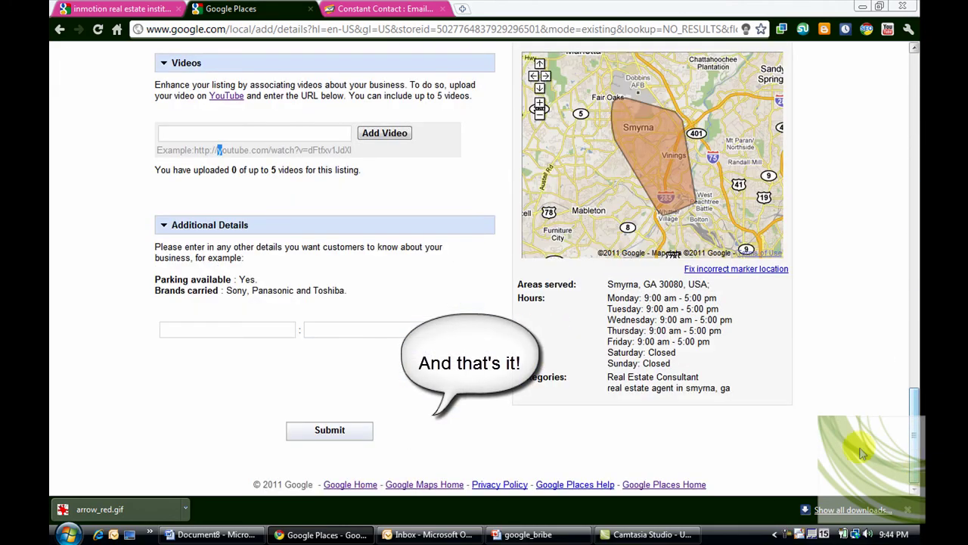